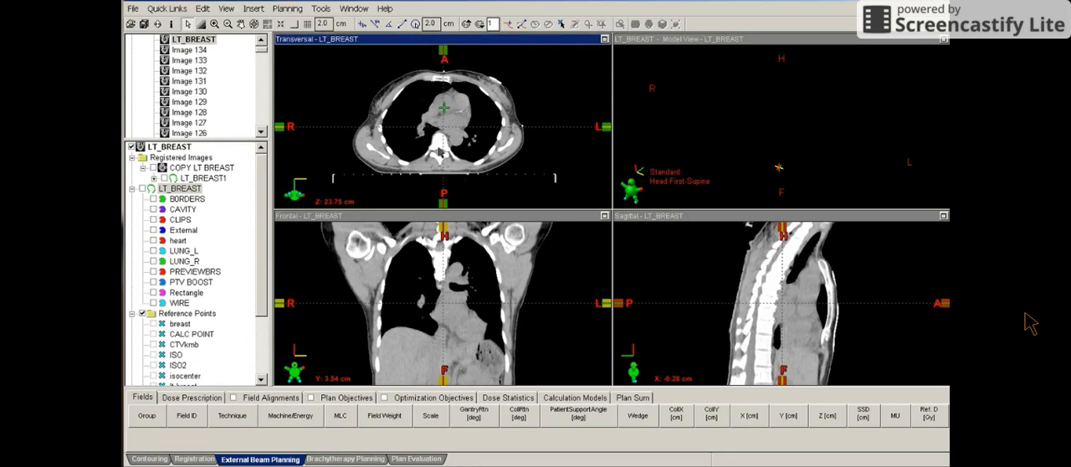
Examine the transversal CT slices from the mid-chest upward to the level of the superior breast border
{"action": "scroll", "coordinate": [441, 152], "scroll_direction": "up", "scroll_amount": 3}
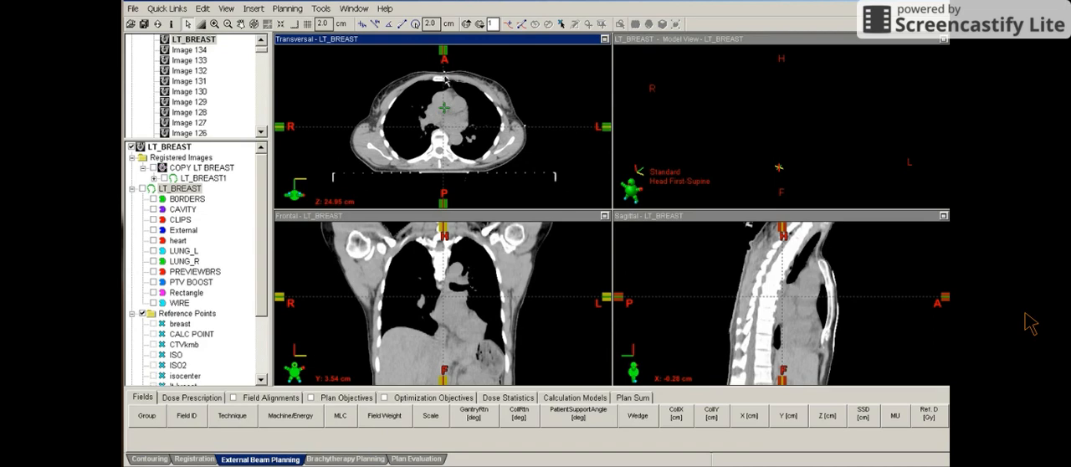
{"action": "mouse_move", "coordinate": [888, 427]}
{"action": "scroll", "coordinate": [527, 134], "scroll_direction": "up", "scroll_amount": 6}
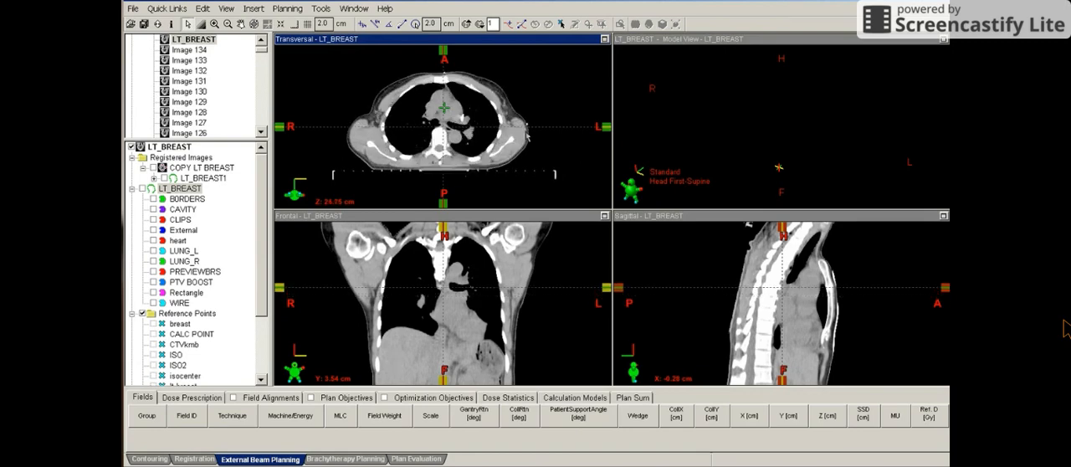
{"action": "scroll", "coordinate": [528, 133], "scroll_direction": "up", "scroll_amount": 1}
{"action": "scroll", "coordinate": [527, 134], "scroll_direction": "up", "scroll_amount": 2}
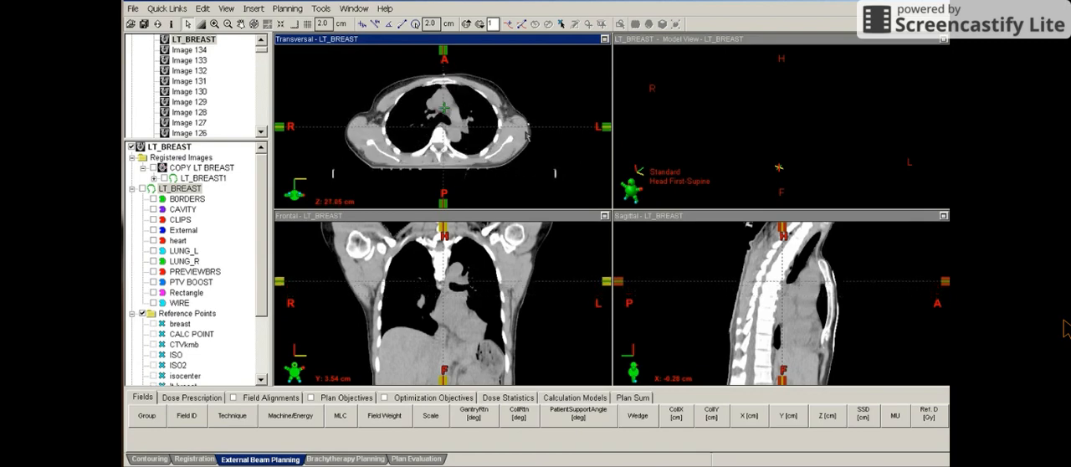
{"action": "scroll", "coordinate": [527, 133], "scroll_direction": "up", "scroll_amount": 6}
{"action": "scroll", "coordinate": [527, 134], "scroll_direction": "up", "scroll_amount": 2}
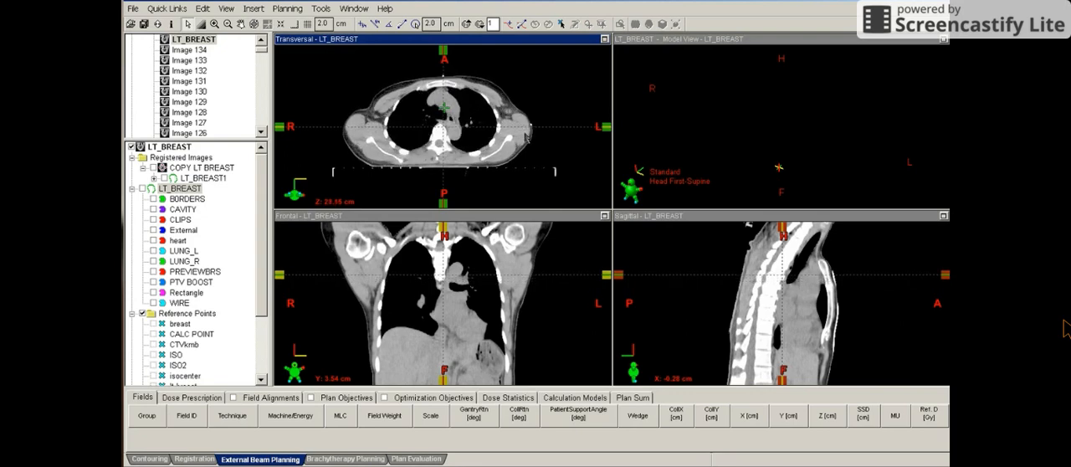
{"action": "scroll", "coordinate": [526, 134], "scroll_direction": "up", "scroll_amount": 3}
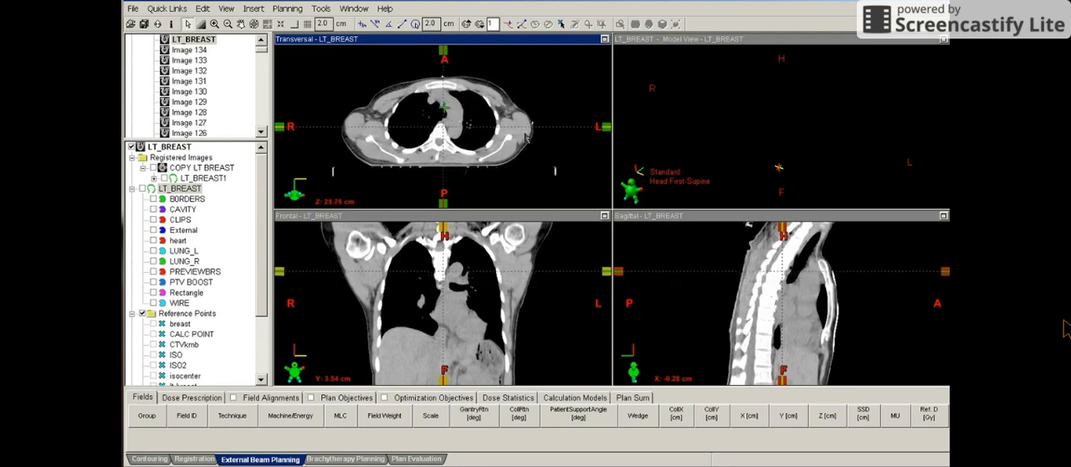
{"action": "scroll", "coordinate": [516, 117], "scroll_direction": "up", "scroll_amount": 2}
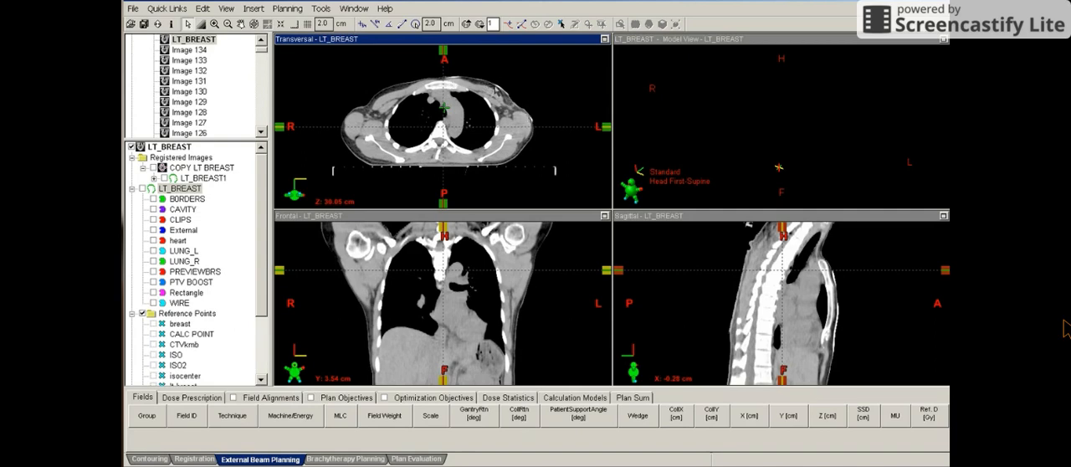
{"action": "scroll", "coordinate": [518, 115], "scroll_direction": "up", "scroll_amount": 1}
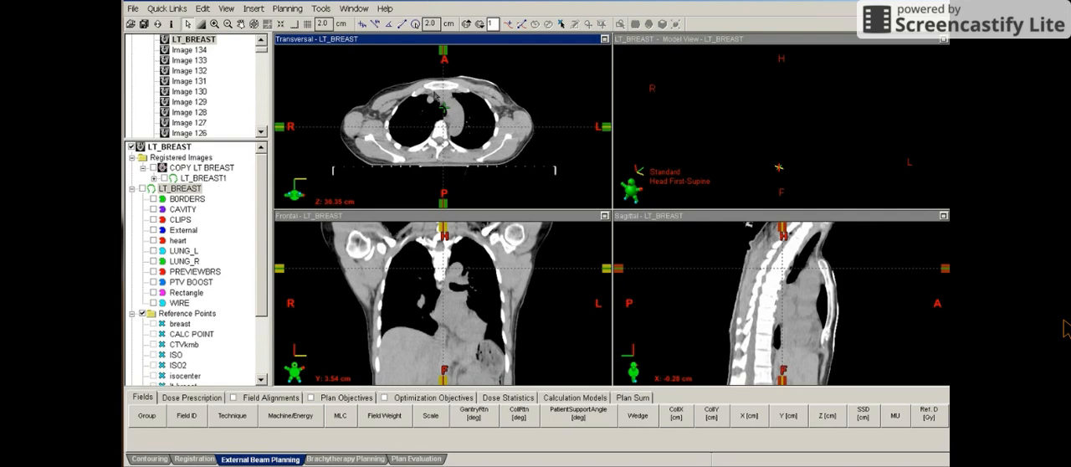
Display the BORDERS structure and step through the transversal slices from its superior contour down to its inferior contour
{"action": "left_click", "coordinate": [153, 199]}
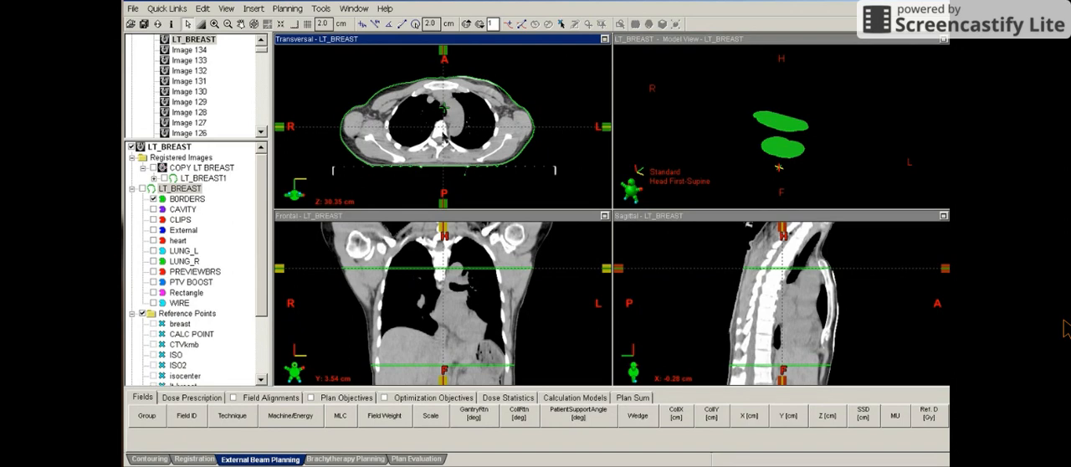
{"action": "scroll", "coordinate": [445, 141], "scroll_direction": "down", "scroll_amount": 10}
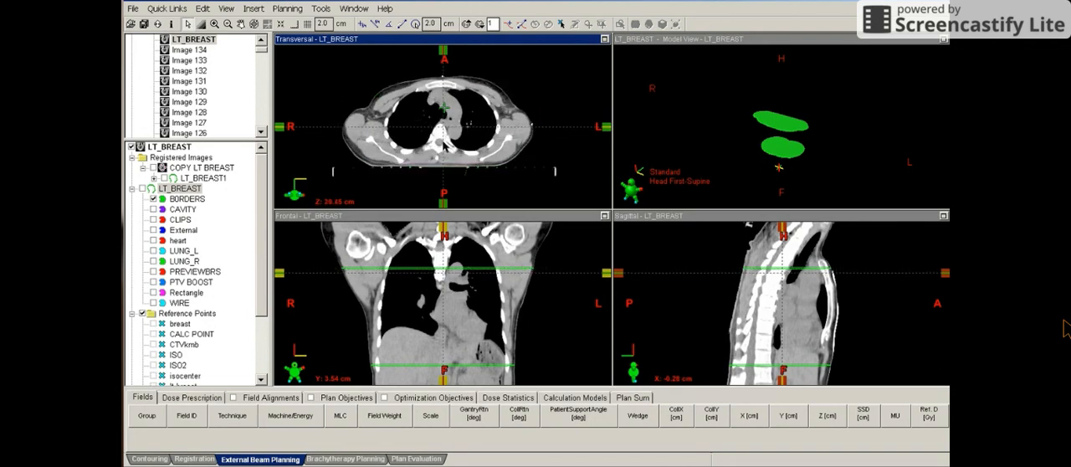
{"action": "scroll", "coordinate": [445, 150], "scroll_direction": "down", "scroll_amount": 3}
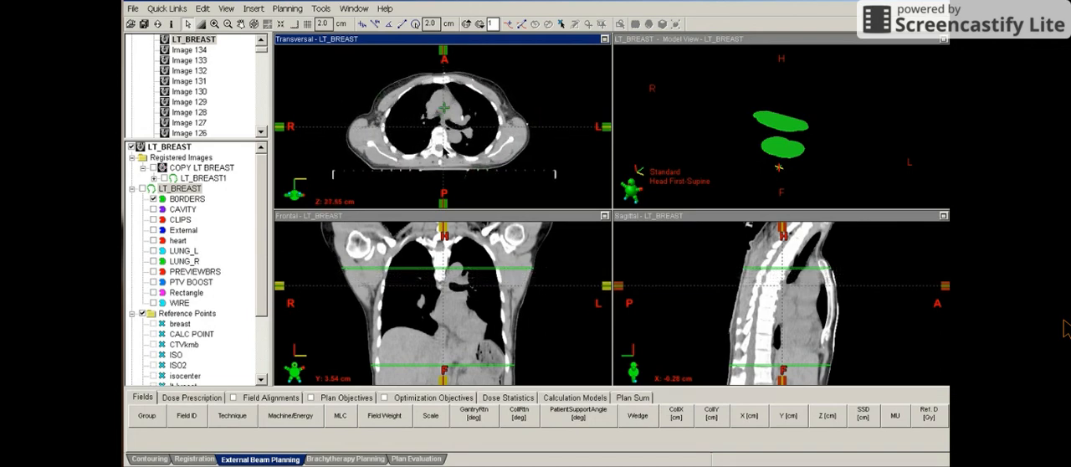
{"action": "scroll", "coordinate": [474, 136], "scroll_direction": "down", "scroll_amount": 2}
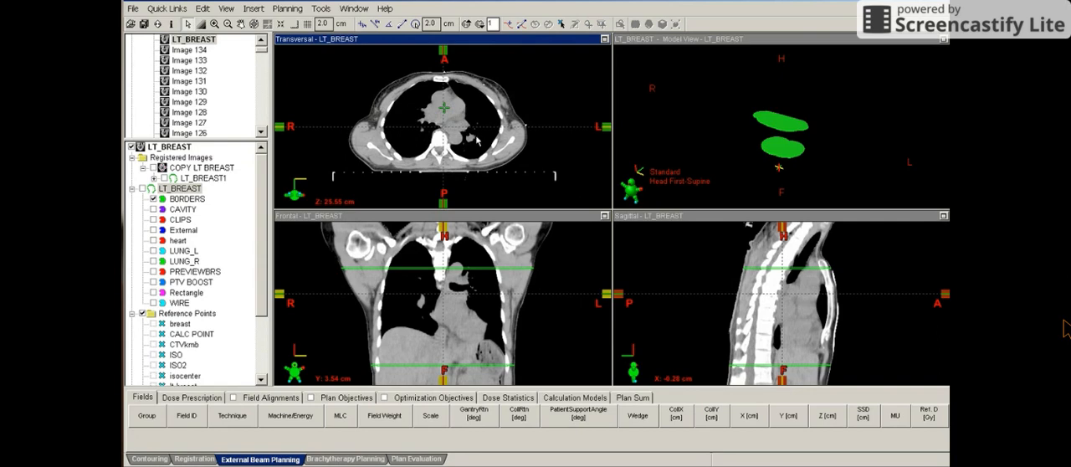
{"action": "scroll", "coordinate": [497, 120], "scroll_direction": "down", "scroll_amount": 3}
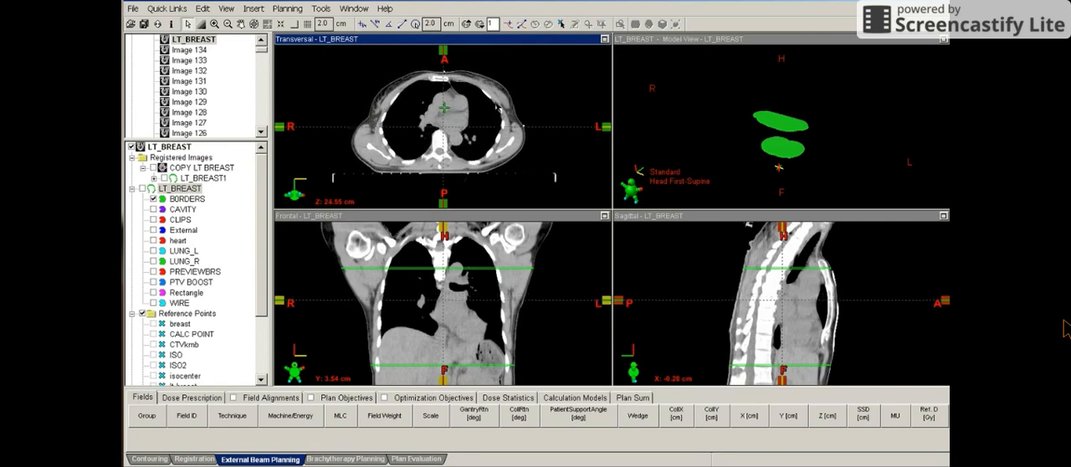
{"action": "scroll", "coordinate": [497, 97], "scroll_direction": "down", "scroll_amount": 1}
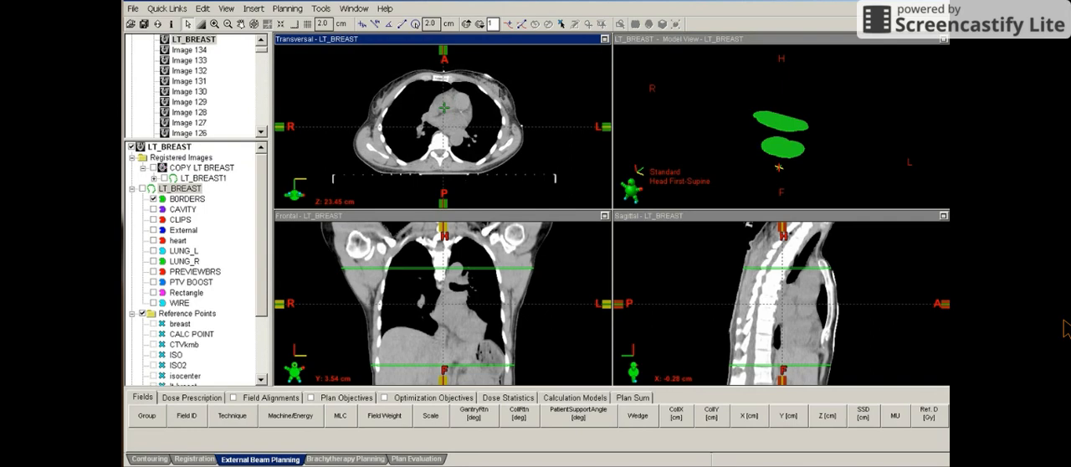
{"action": "scroll", "coordinate": [443, 127], "scroll_direction": "down", "scroll_amount": 2}
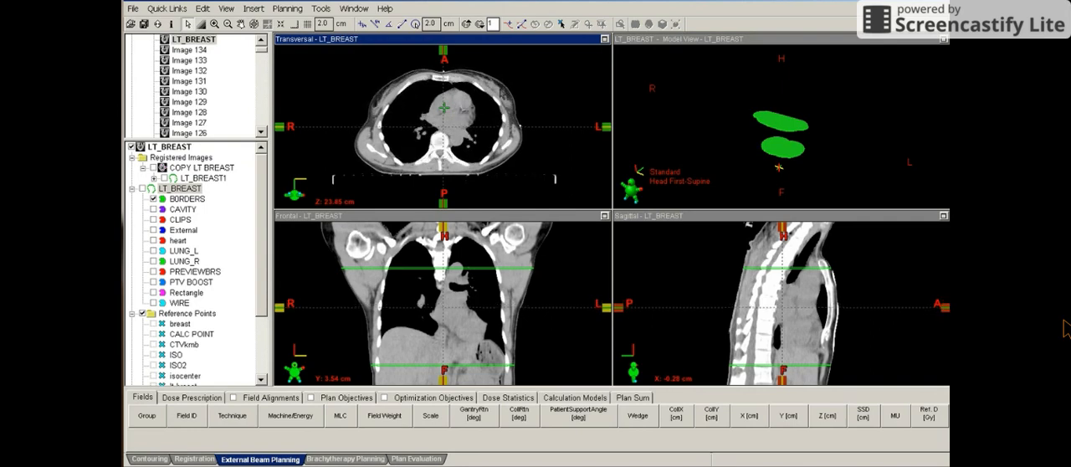
{"action": "scroll", "coordinate": [501, 90], "scroll_direction": "down", "scroll_amount": 2}
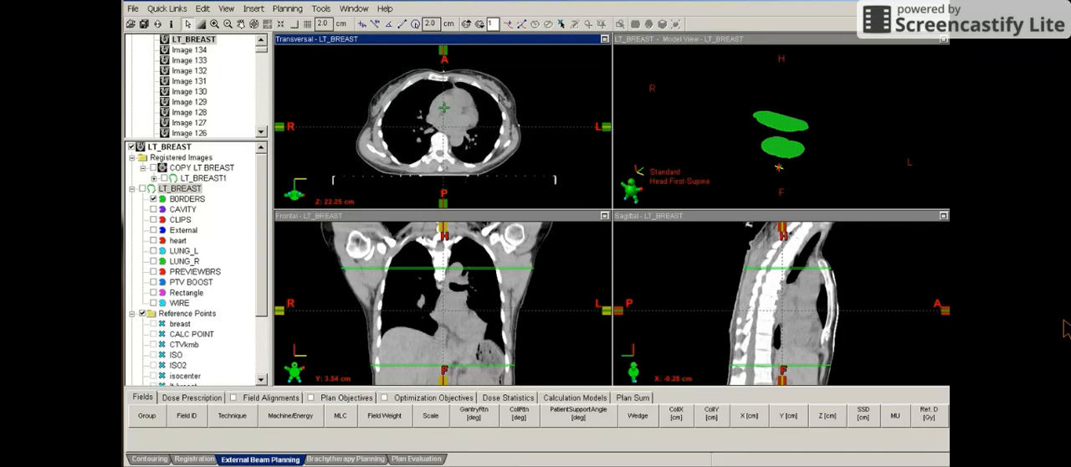
{"action": "scroll", "coordinate": [498, 92], "scroll_direction": "up", "scroll_amount": 1}
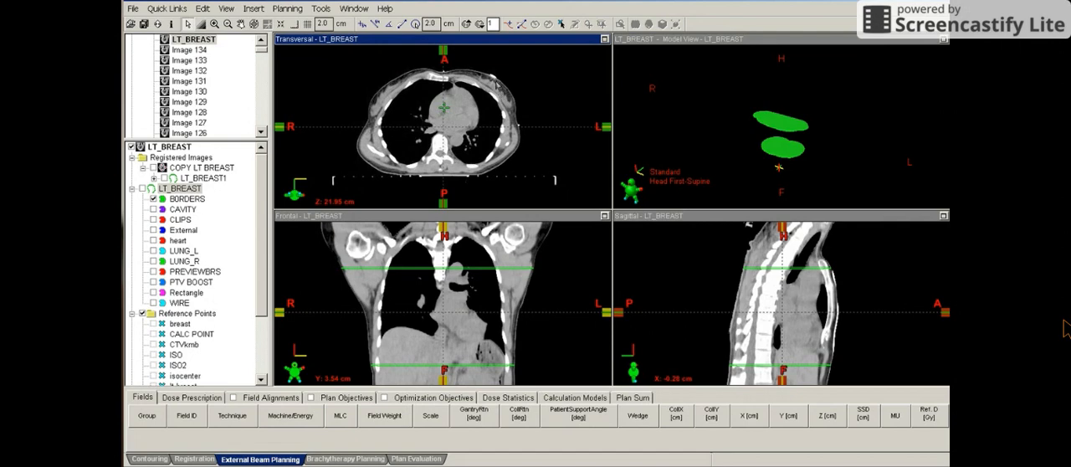
{"action": "scroll", "coordinate": [497, 86], "scroll_direction": "down", "scroll_amount": 1}
{"action": "scroll", "coordinate": [495, 84], "scroll_direction": "down", "scroll_amount": 1}
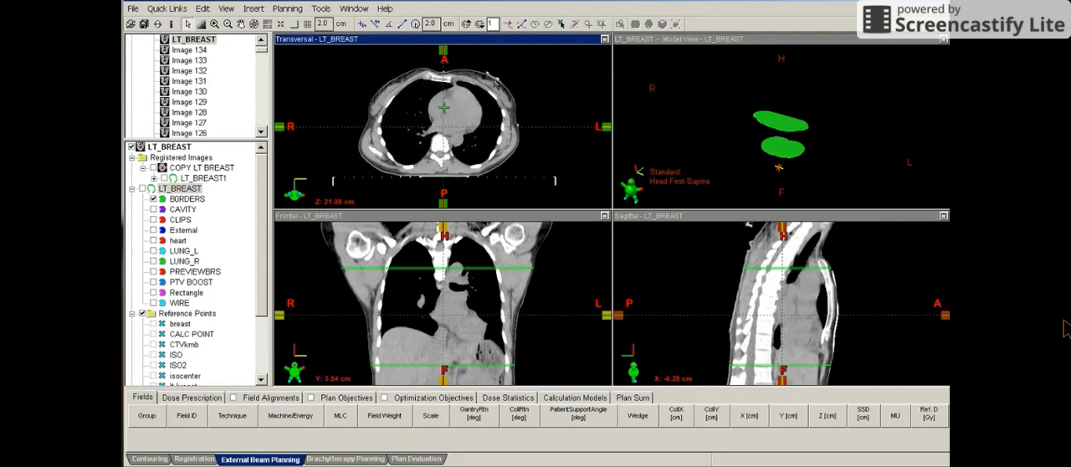
{"action": "scroll", "coordinate": [495, 82], "scroll_direction": "down", "scroll_amount": 1}
{"action": "scroll", "coordinate": [494, 83], "scroll_direction": "down", "scroll_amount": 2}
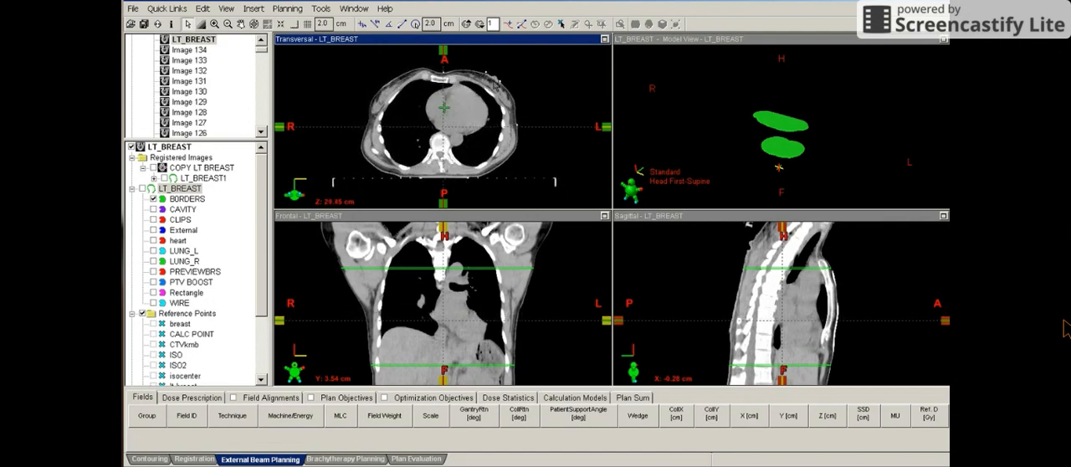
{"action": "scroll", "coordinate": [494, 84], "scroll_direction": "down", "scroll_amount": 1}
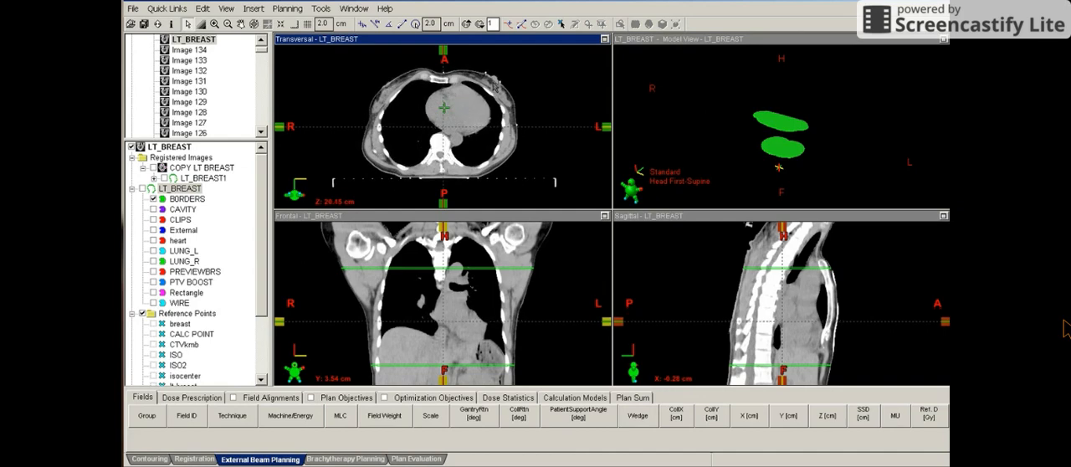
{"action": "scroll", "coordinate": [495, 84], "scroll_direction": "down", "scroll_amount": 2}
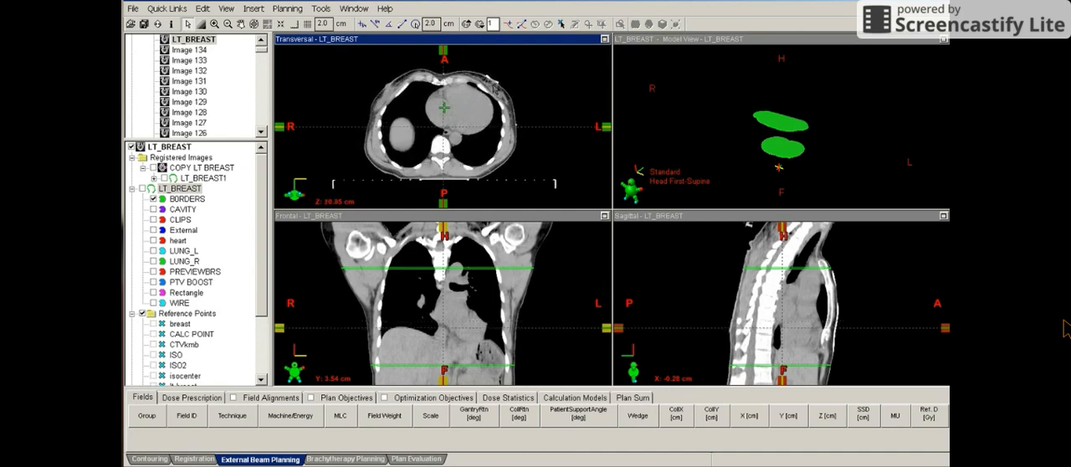
{"action": "scroll", "coordinate": [494, 87], "scroll_direction": "down", "scroll_amount": 8}
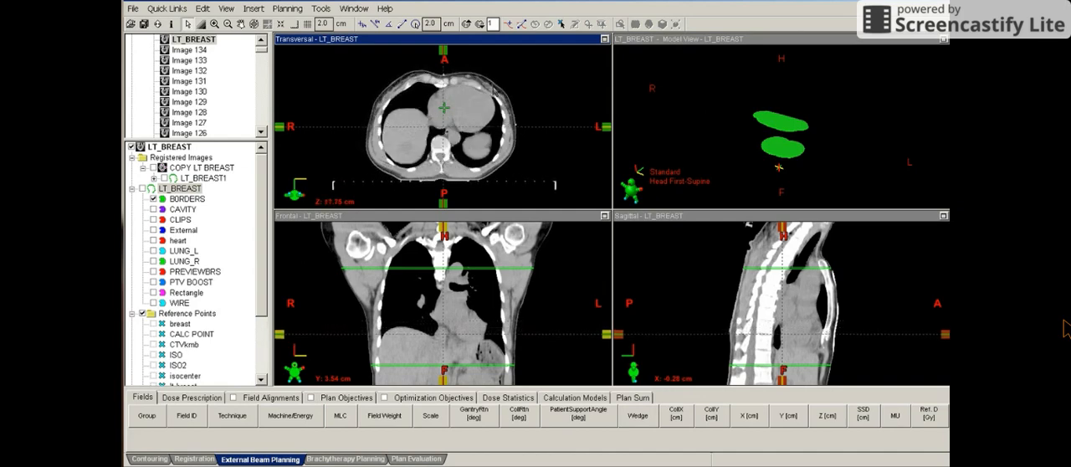
{"action": "scroll", "coordinate": [494, 90], "scroll_direction": "down", "scroll_amount": 4}
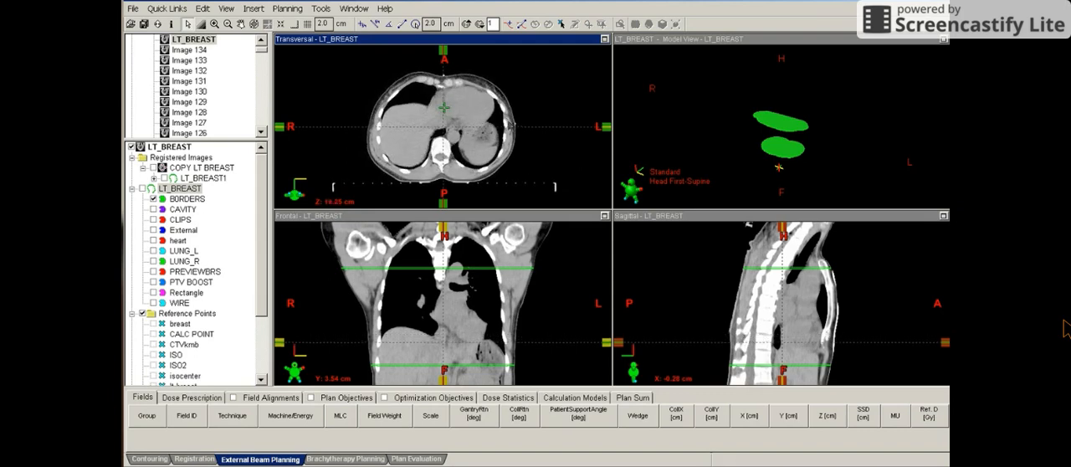
{"action": "scroll", "coordinate": [483, 117], "scroll_direction": "down", "scroll_amount": 4}
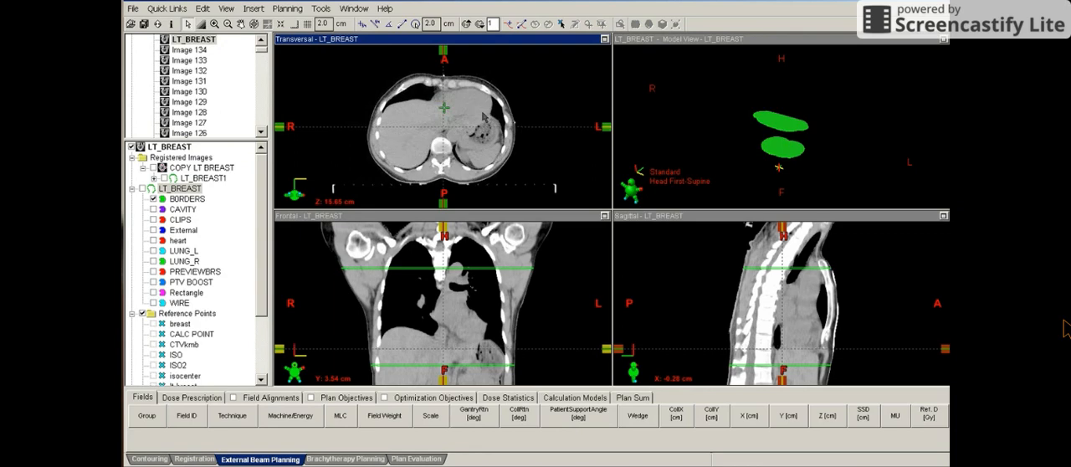
{"action": "scroll", "coordinate": [483, 117], "scroll_direction": "down", "scroll_amount": 3}
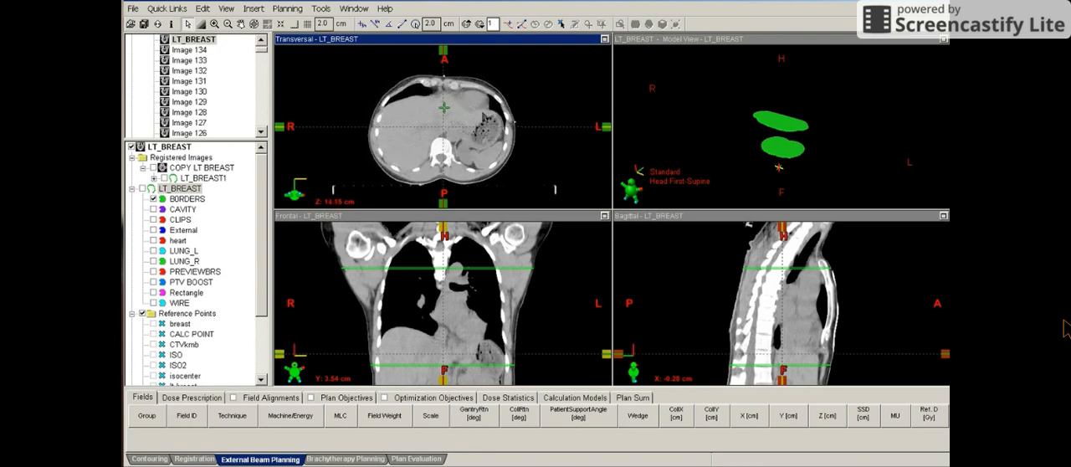
{"action": "scroll", "coordinate": [484, 118], "scroll_direction": "down", "scroll_amount": 6}
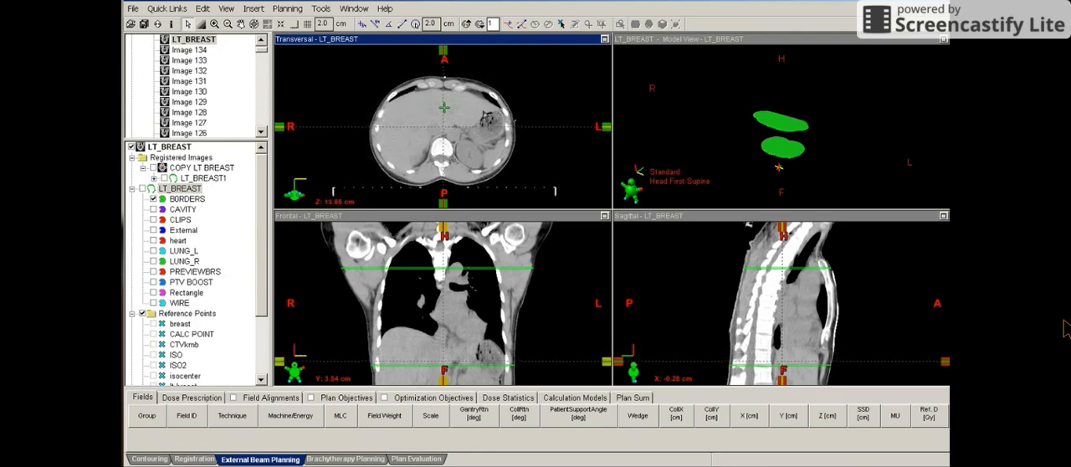
{"action": "scroll", "coordinate": [484, 117], "scroll_direction": "down", "scroll_amount": 1}
{"action": "scroll", "coordinate": [501, 102], "scroll_direction": "down", "scroll_amount": 1}
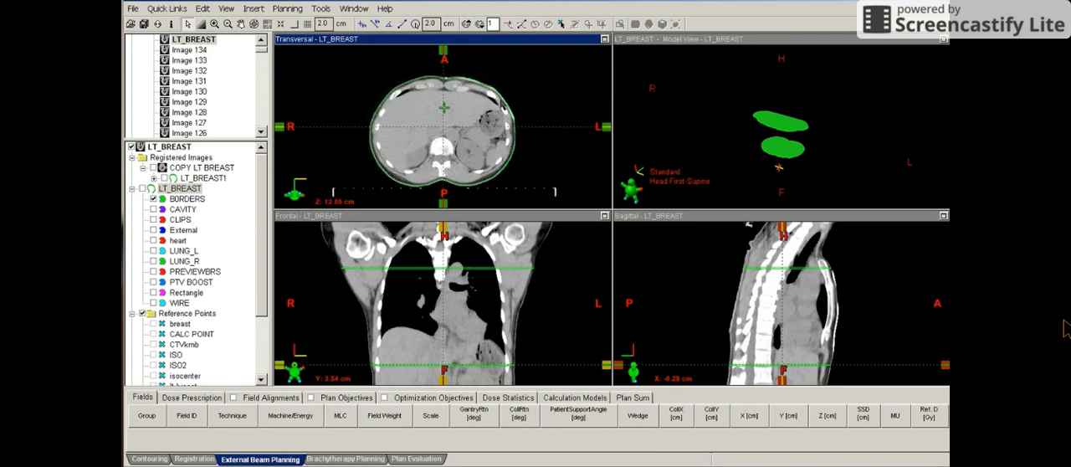
{"action": "scroll", "coordinate": [501, 102], "scroll_direction": "down", "scroll_amount": 2}
{"action": "scroll", "coordinate": [505, 104], "scroll_direction": "down", "scroll_amount": 1}
Move the viewing planes to the BORDERS structure and adjust the transversal slice to Z 21.35 cm
{"action": "left_click", "coordinate": [186, 201]}
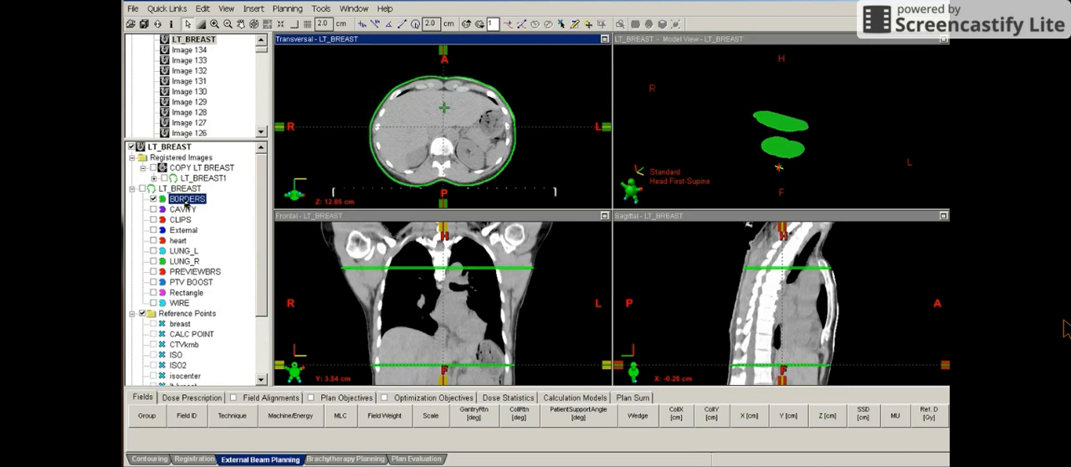
{"action": "right_click", "coordinate": [186, 204]}
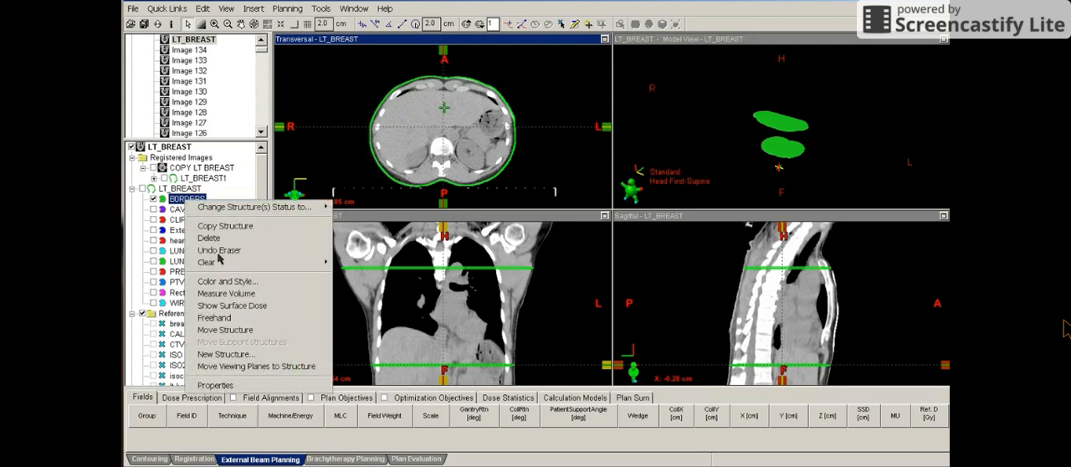
{"action": "left_click", "coordinate": [251, 370]}
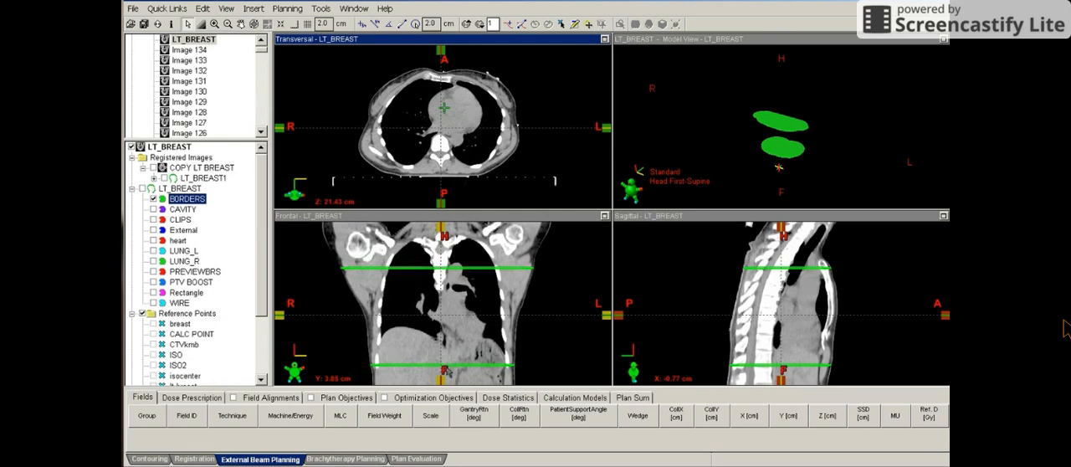
{"action": "left_click", "coordinate": [454, 181]}
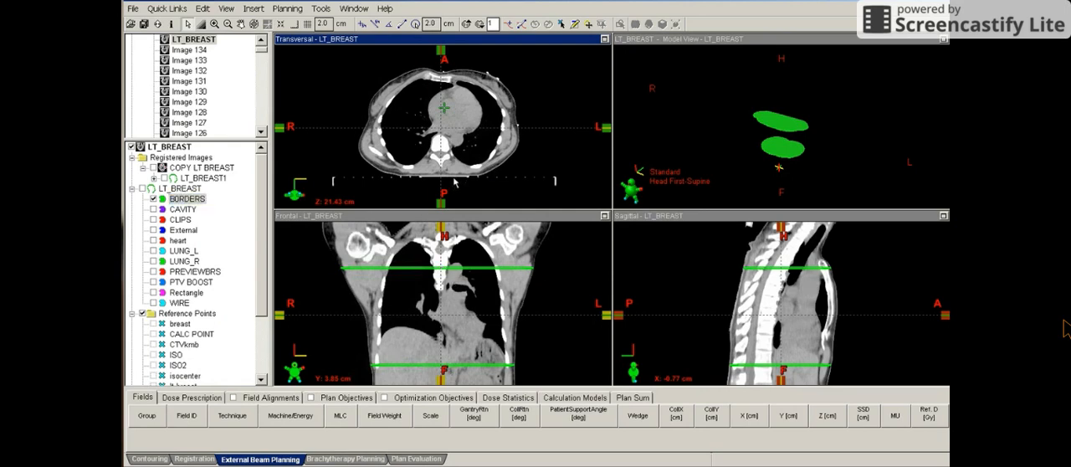
{"action": "scroll", "coordinate": [454, 186], "scroll_direction": "up", "scroll_amount": 2}
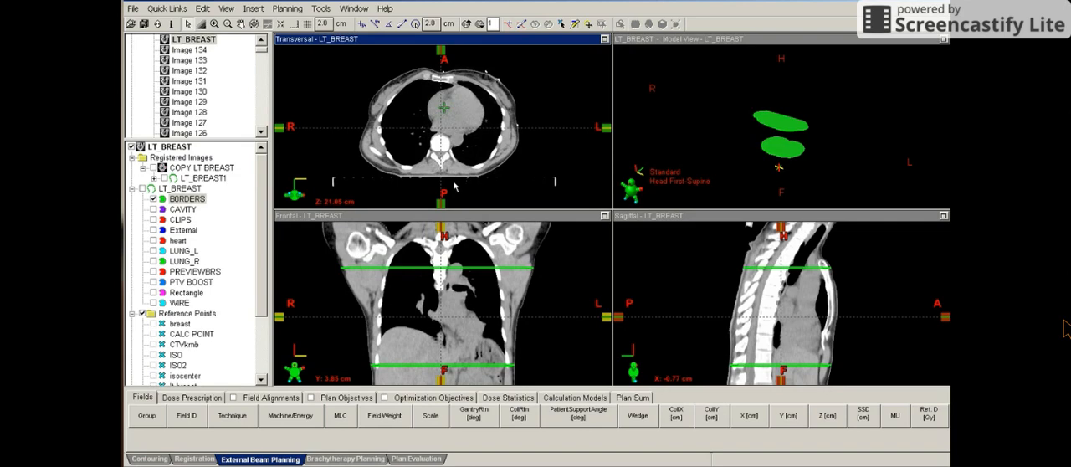
{"action": "scroll", "coordinate": [455, 186], "scroll_direction": "up", "scroll_amount": 1}
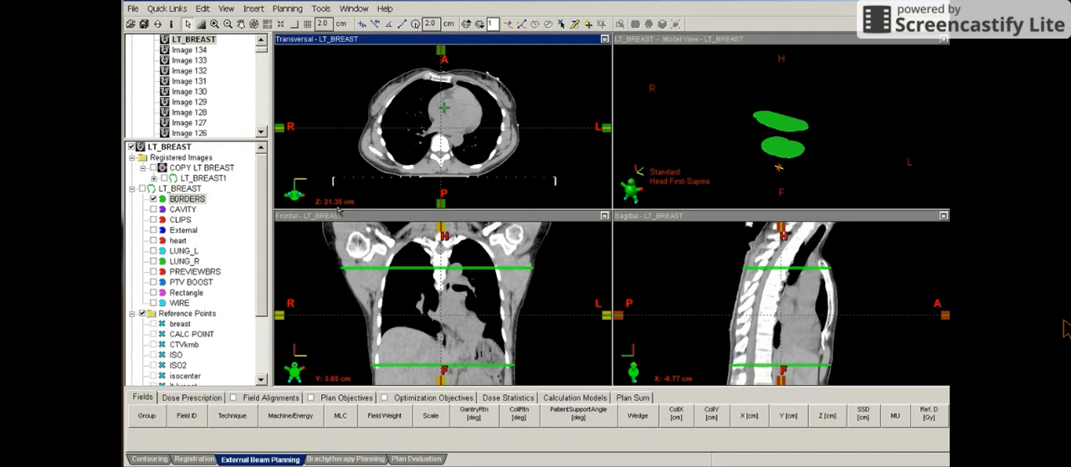
Display the Rectangle structure and move the viewing planes to it
{"action": "left_click", "coordinate": [153, 293]}
{"action": "right_click", "coordinate": [198, 295]}
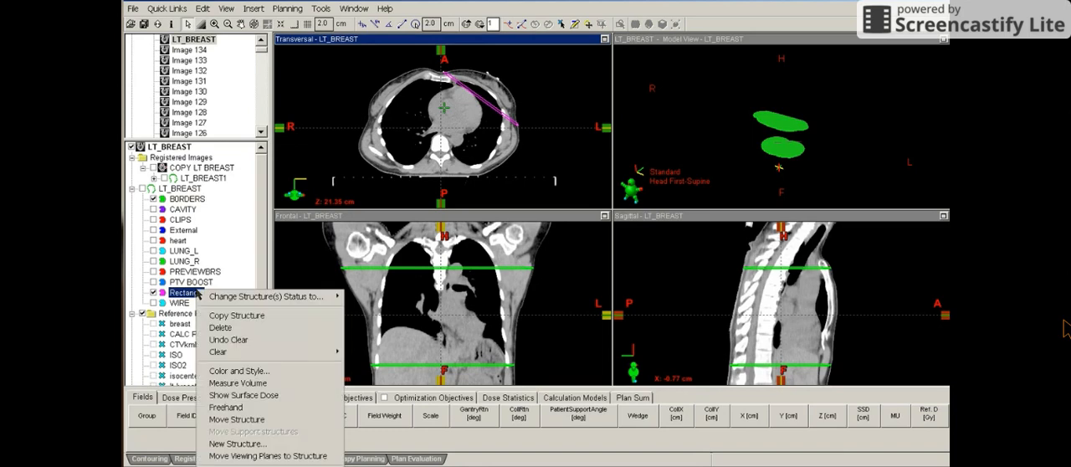
{"action": "left_click", "coordinate": [249, 458]}
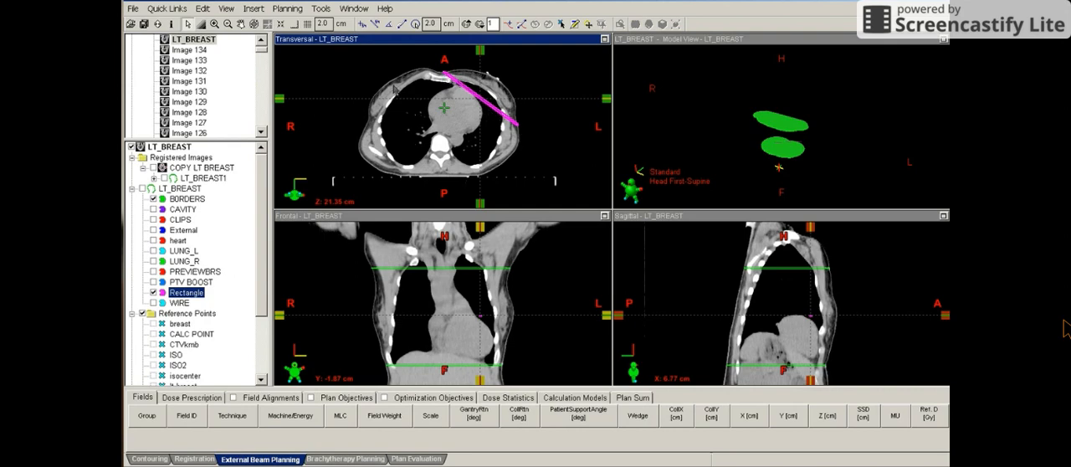
Insert a new marker in the LT_BREAST structure set located at X 6.77 cm, Y -1.87 cm, Z 21.35 cm
{"action": "left_click", "coordinate": [254, 9]}
{"action": "left_click", "coordinate": [257, 10]}
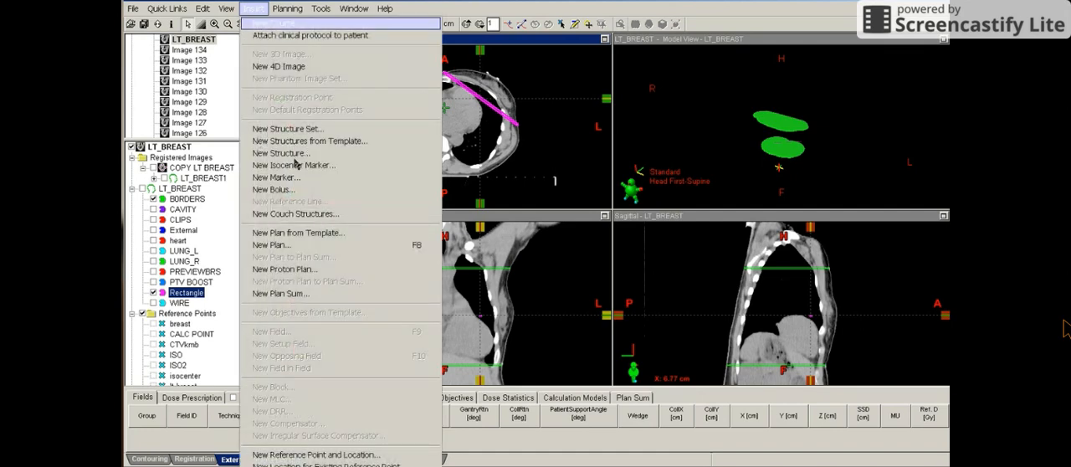
{"action": "left_click", "coordinate": [295, 186]}
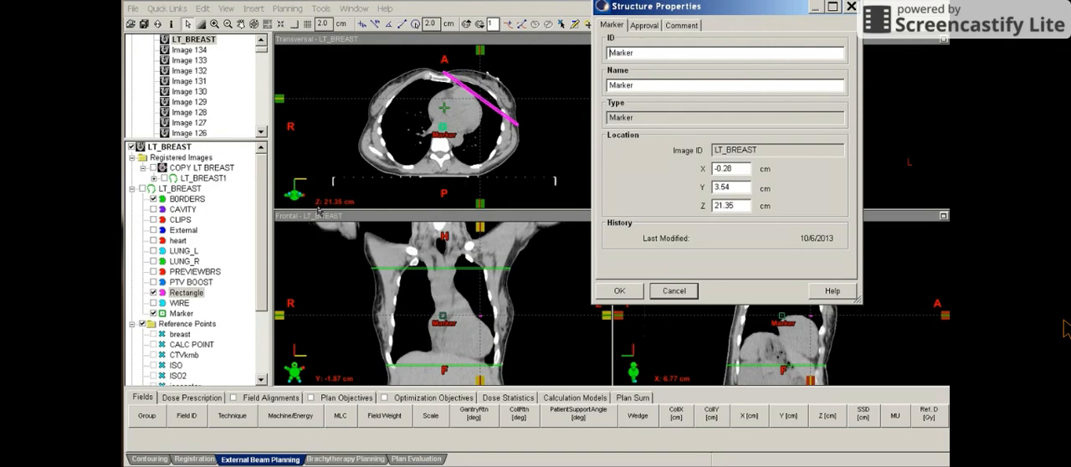
{"action": "double_click", "coordinate": [728, 171]}
{"action": "type", "text": "6.77"}
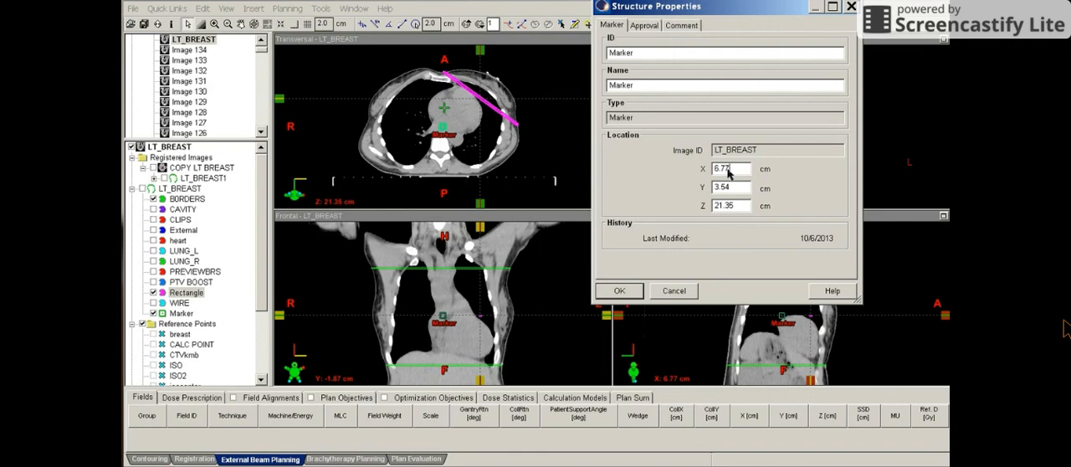
{"action": "double_click", "coordinate": [713, 191]}
{"action": "key", "text": "BackSpace"}
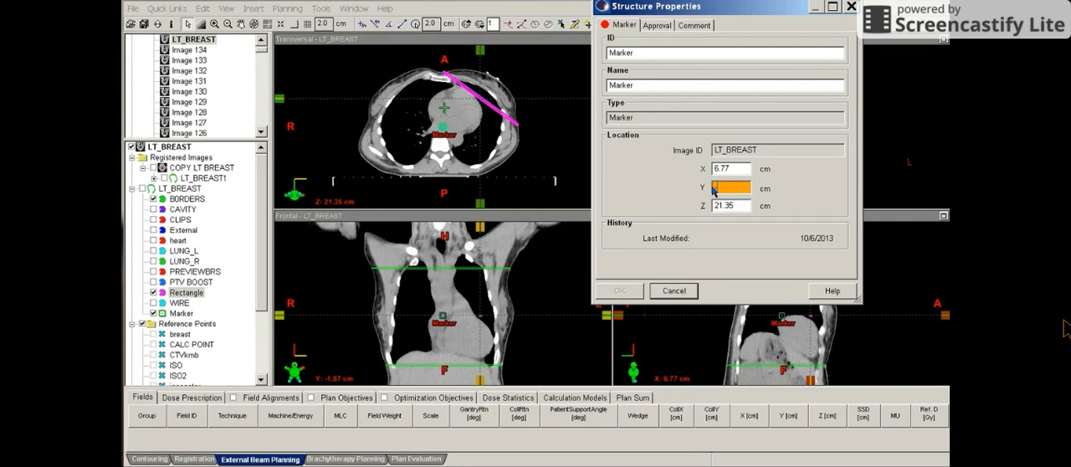
{"action": "type", "text": "-1.87"}
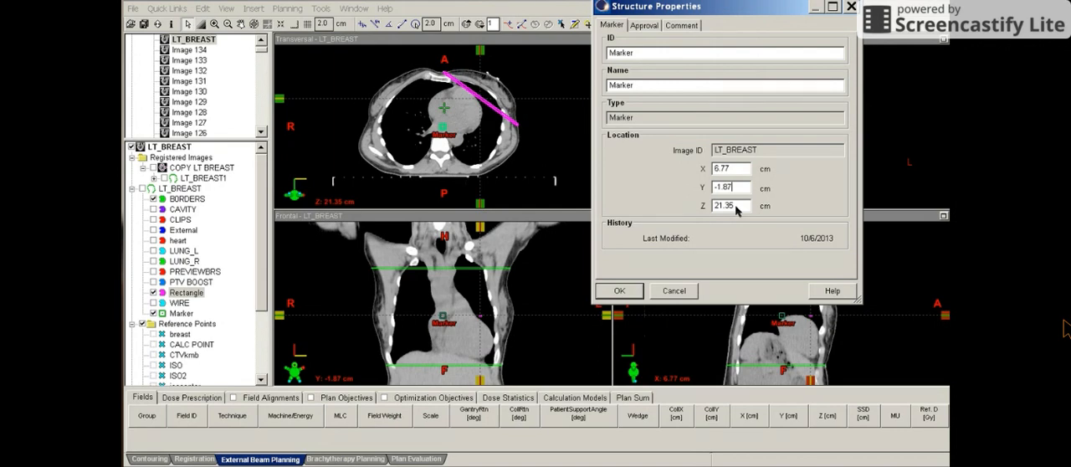
{"action": "left_click", "coordinate": [619, 291]}
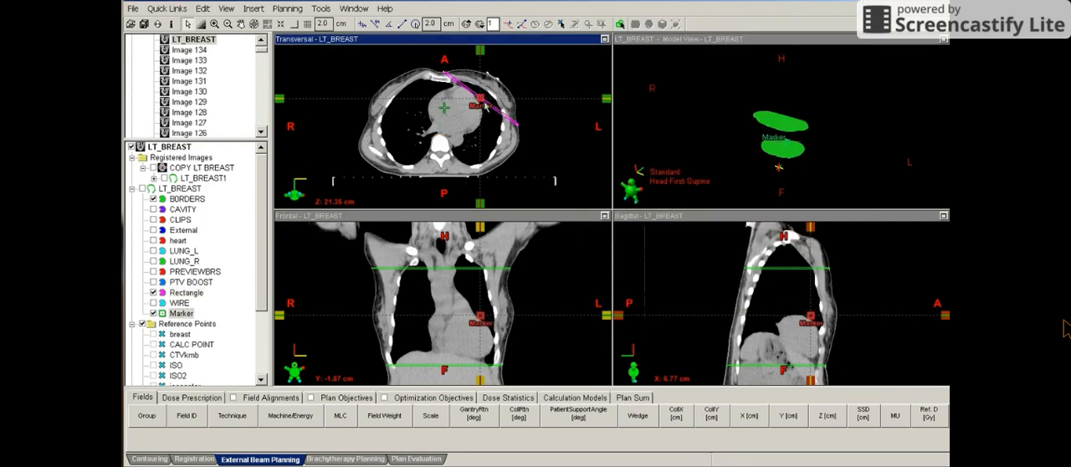
Change both the ID and the name of the new marker to Isocenter in its structure properties
{"action": "right_click", "coordinate": [190, 315]}
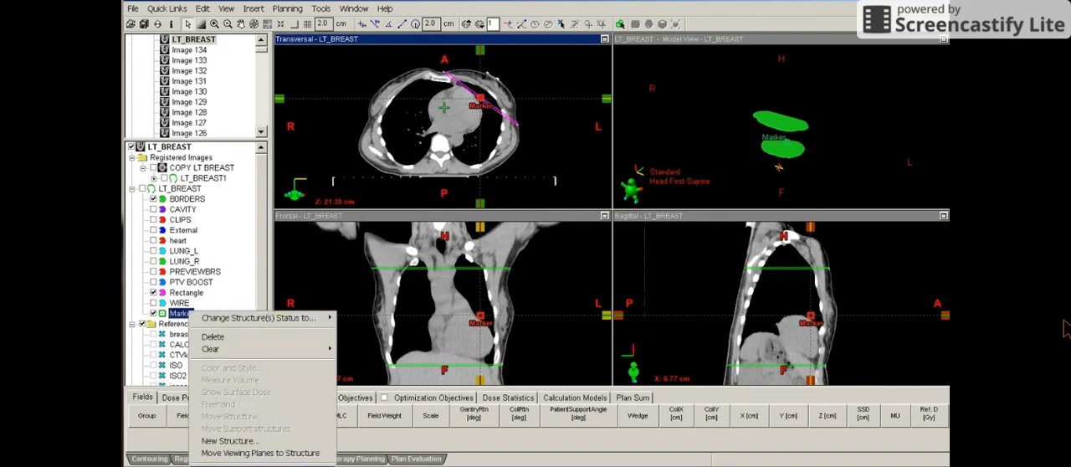
{"action": "left_click", "coordinate": [224, 466]}
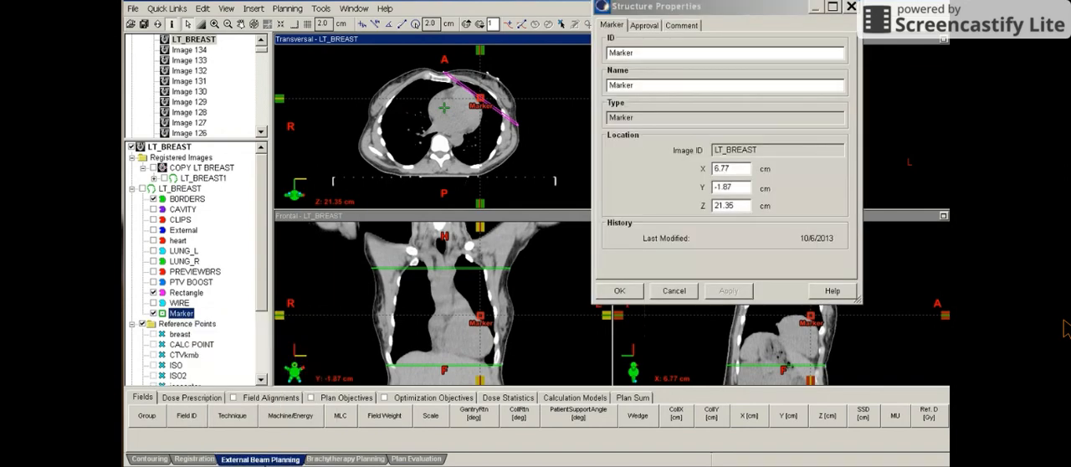
{"action": "left_click", "coordinate": [611, 55]}
{"action": "double_click", "coordinate": [610, 53]}
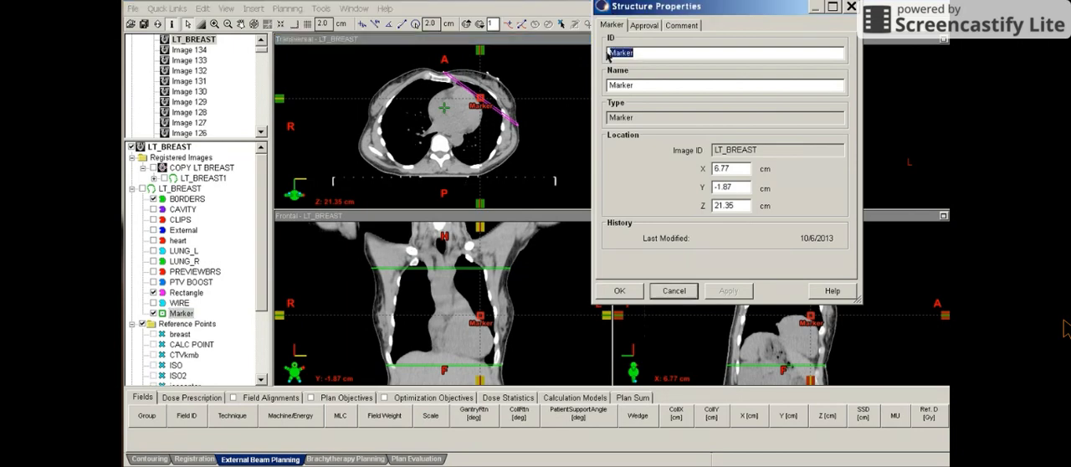
{"action": "type", "text": "Isoce"}
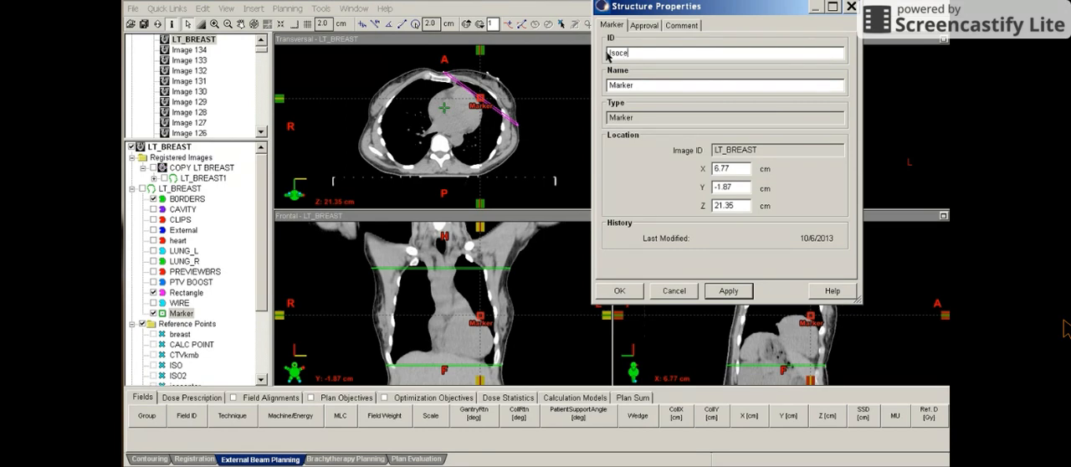
{"action": "type", "text": "nter"}
{"action": "double_click", "coordinate": [614, 88]}
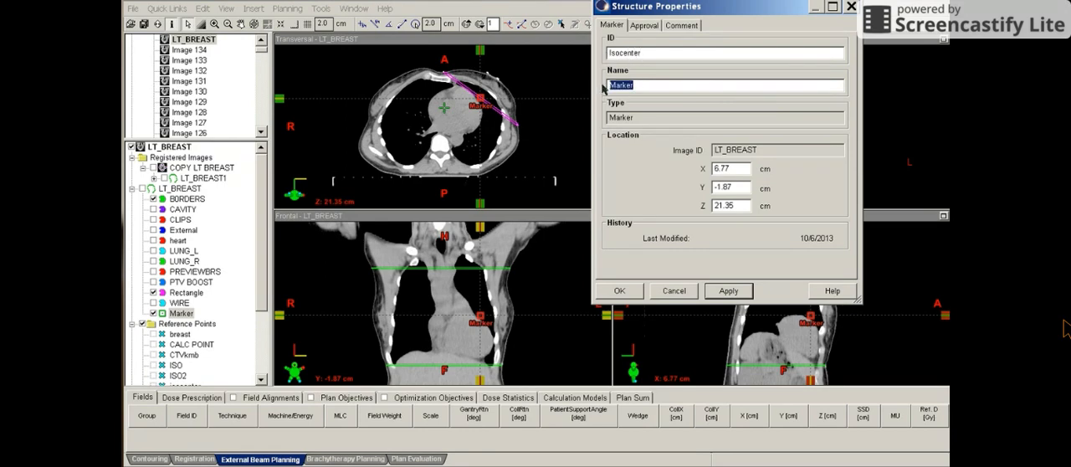
{"action": "type", "text": "Isocenter"}
{"action": "left_click", "coordinate": [718, 292]}
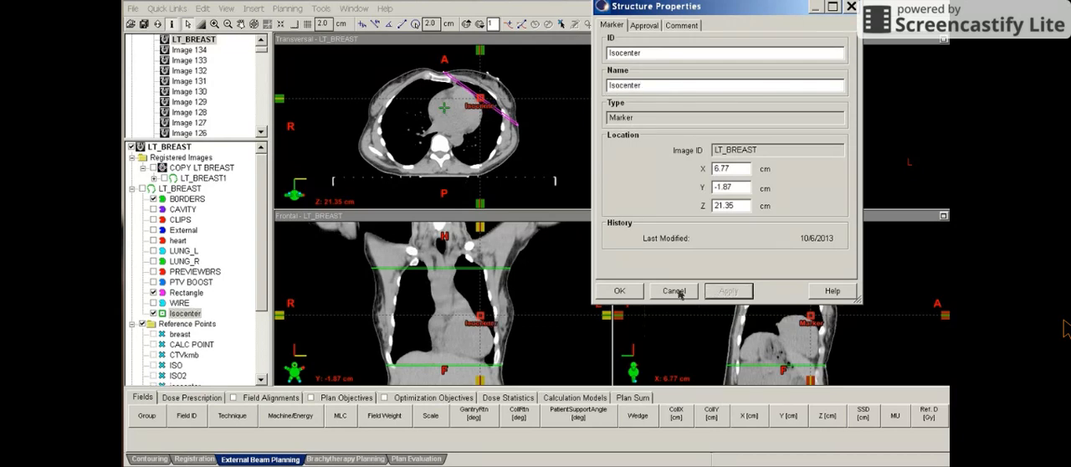
{"action": "left_click", "coordinate": [621, 291]}
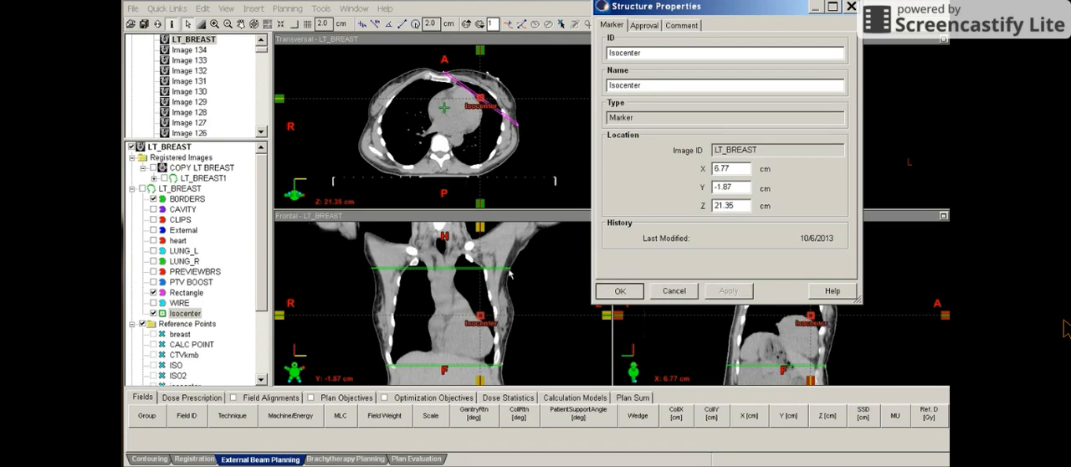